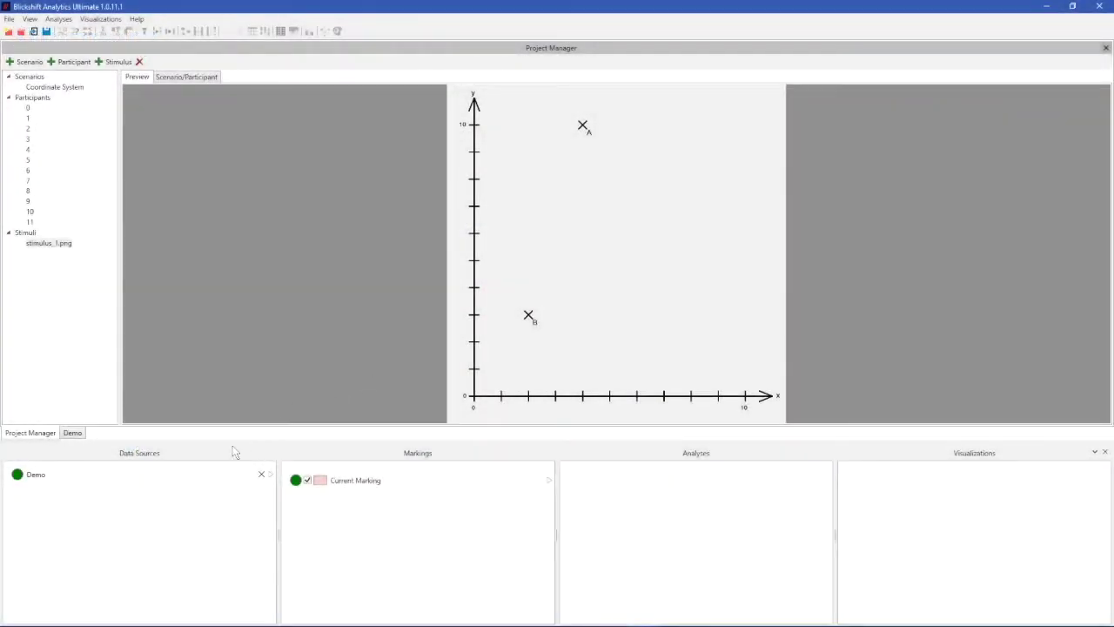
# Step: Open the Demo data source's tables, listing participants 0 through 11
pyautogui.doubleClick(185, 475)
# Step: Create a Scan Path visualization of the Demo data with the workflow and property panels hidden
pyautogui.rightClick(188, 477)
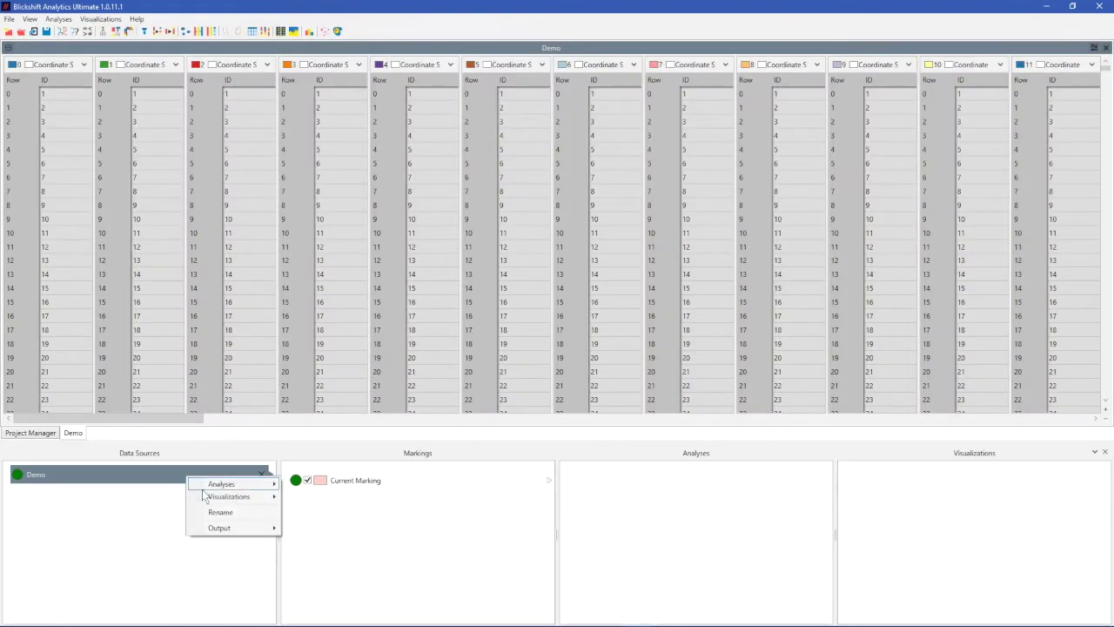
pyautogui.click(332, 597)
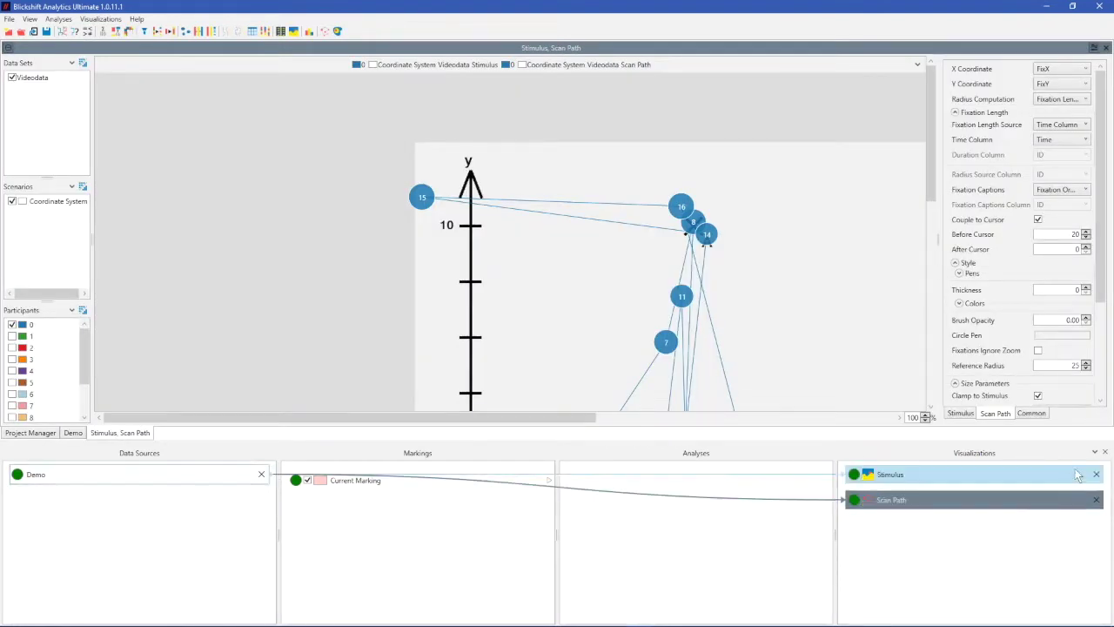
pyautogui.click(1106, 453)
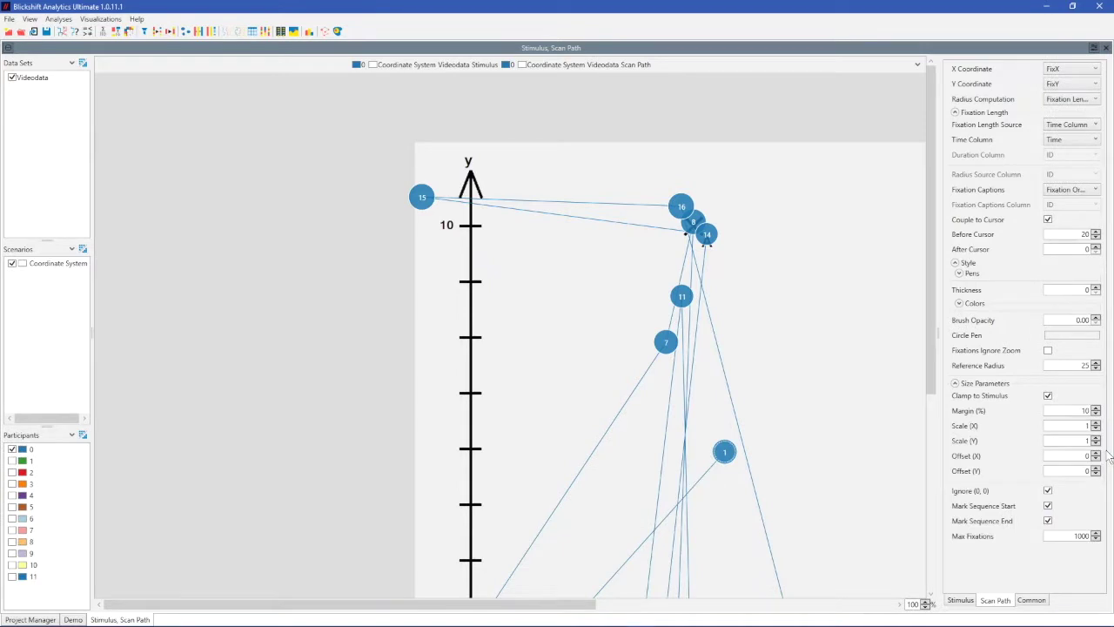
pyautogui.click(1095, 48)
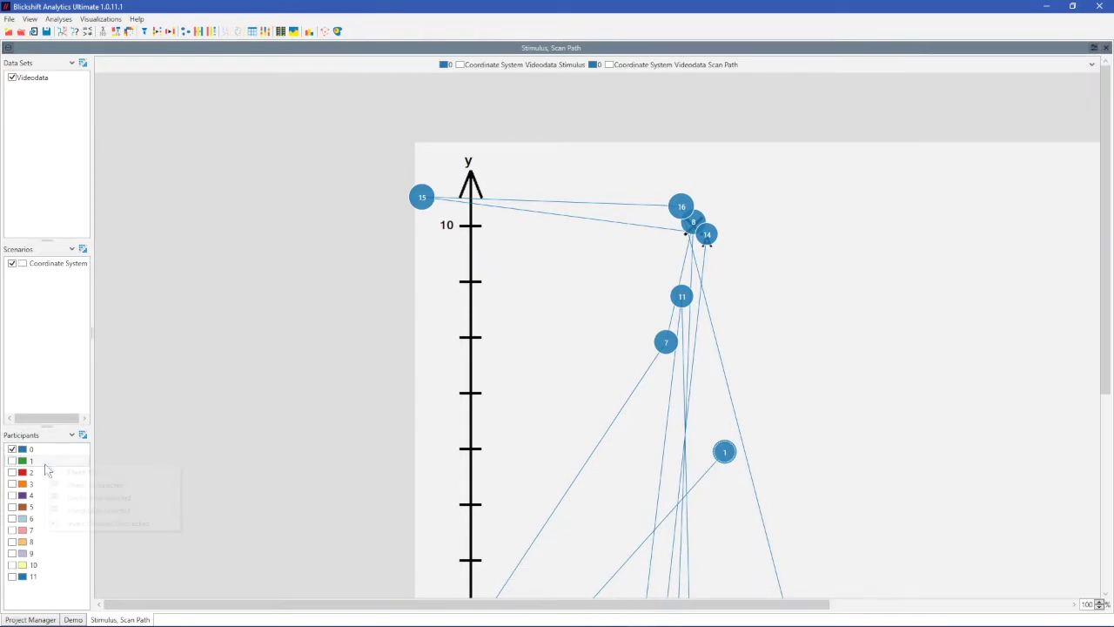
# Step: Check all participants and zoom out to 20% so all twelve scan paths fit
pyautogui.rightClick(46, 464)
pyautogui.click(79, 472)
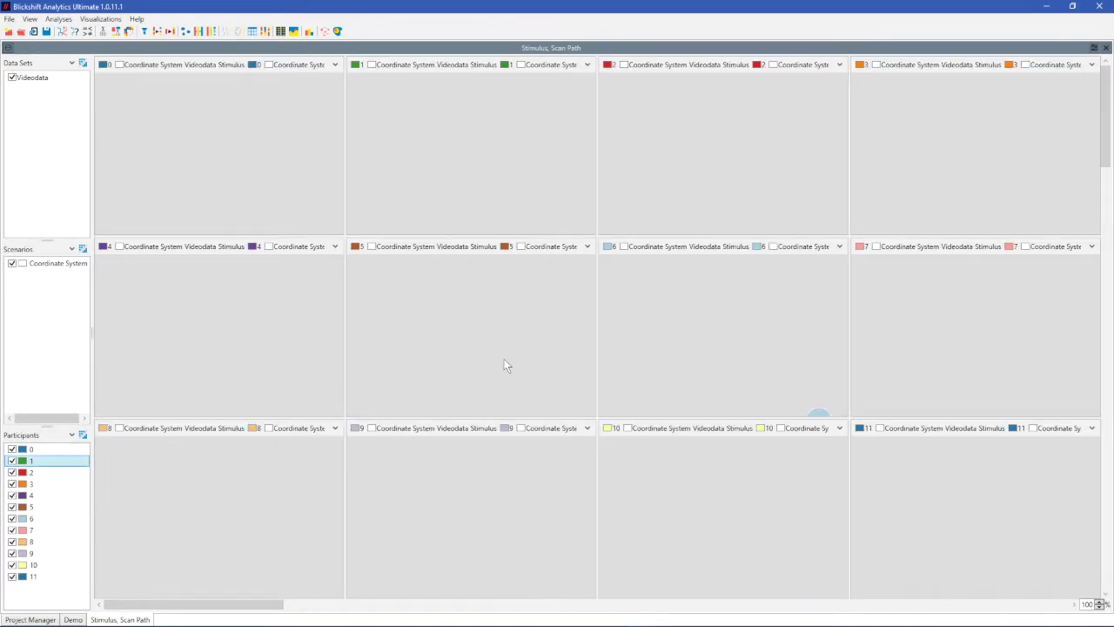
pyautogui.scroll(-5, 505, 366)
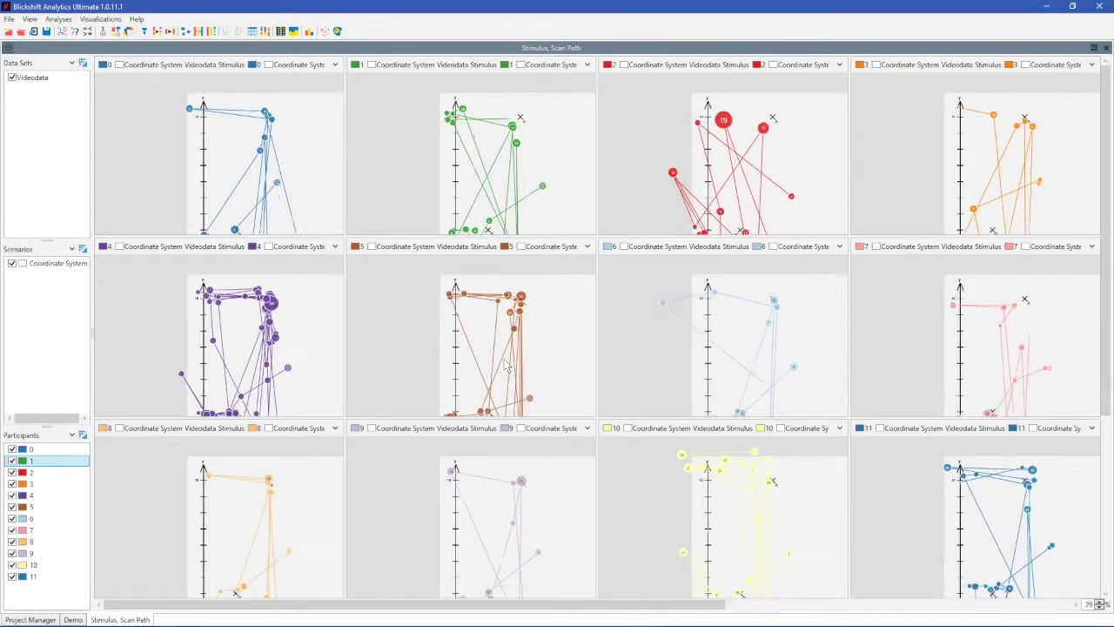
pyautogui.scroll(-2, 505, 366)
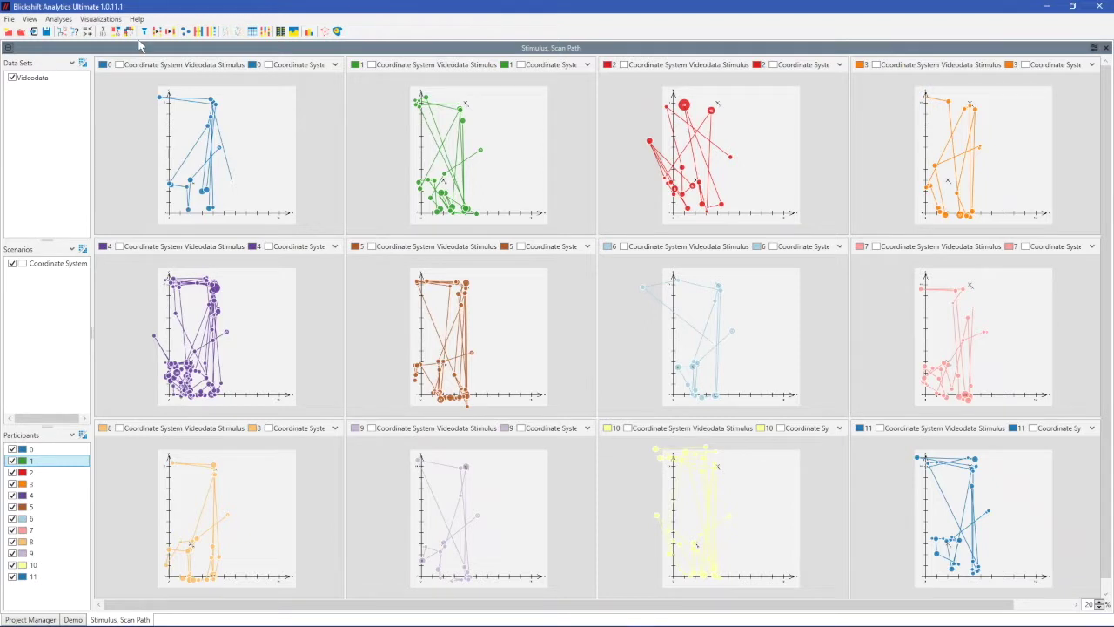
# Step: Add a Heat Map view for all twelve participants with properties hidden, and restore the Workflow Explorer
pyautogui.click(100, 19)
pyautogui.click(109, 145)
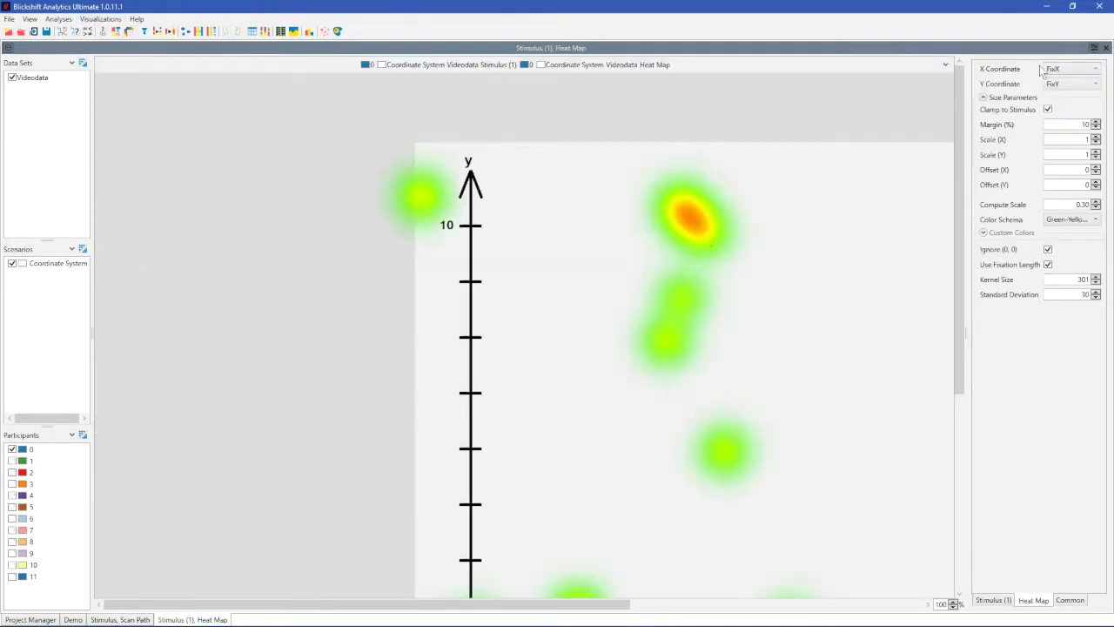
pyautogui.click(1095, 49)
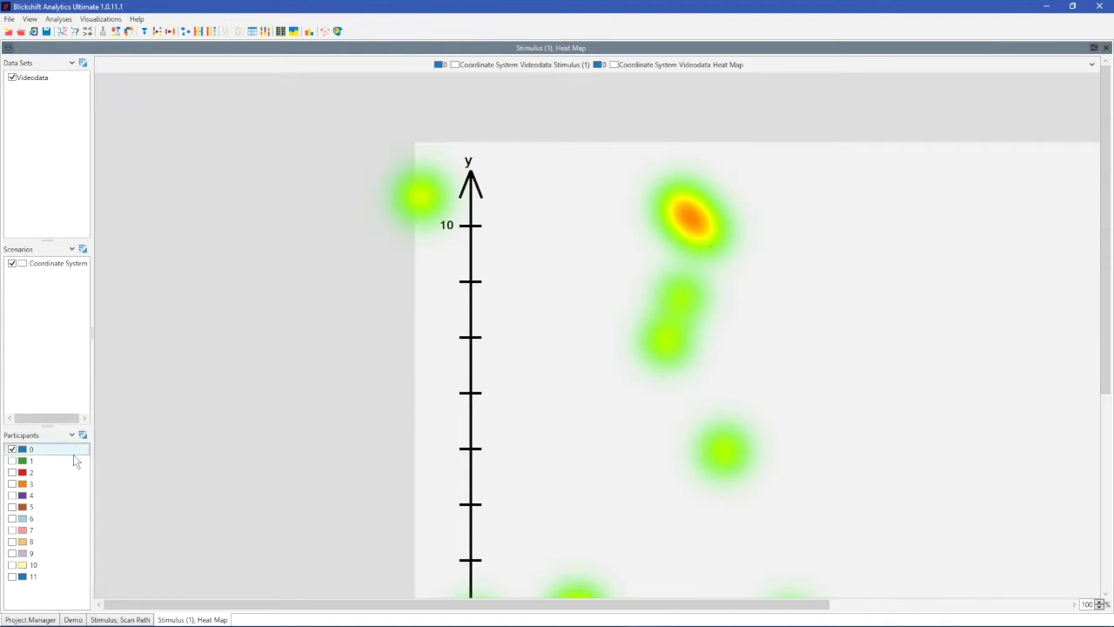
pyautogui.rightClick(56, 456)
pyautogui.click(77, 462)
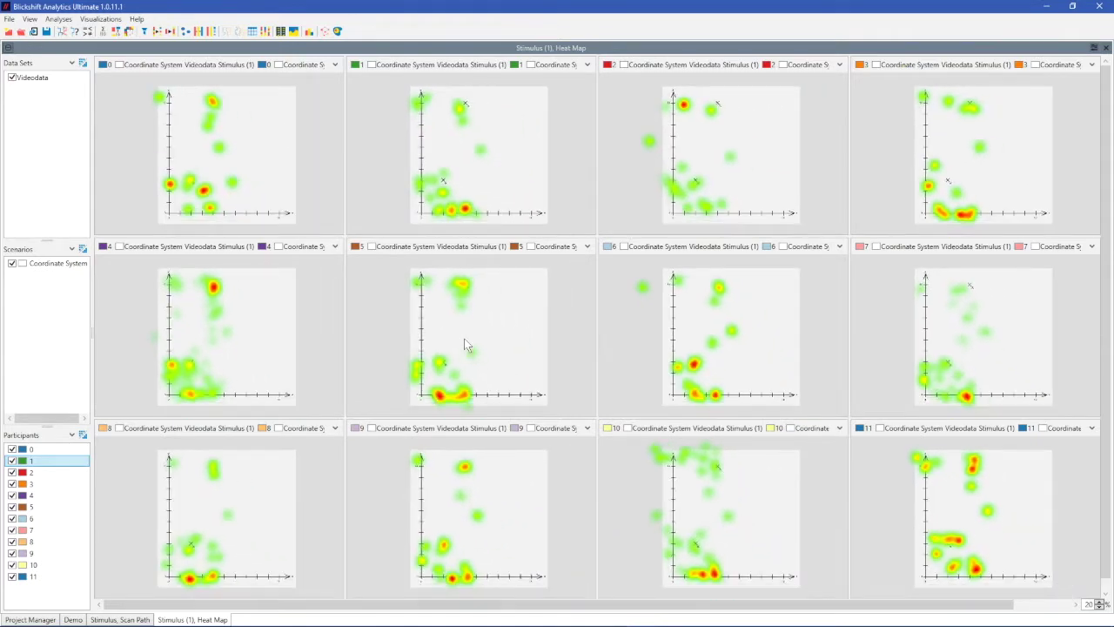
pyautogui.click(29, 19)
pyautogui.click(68, 44)
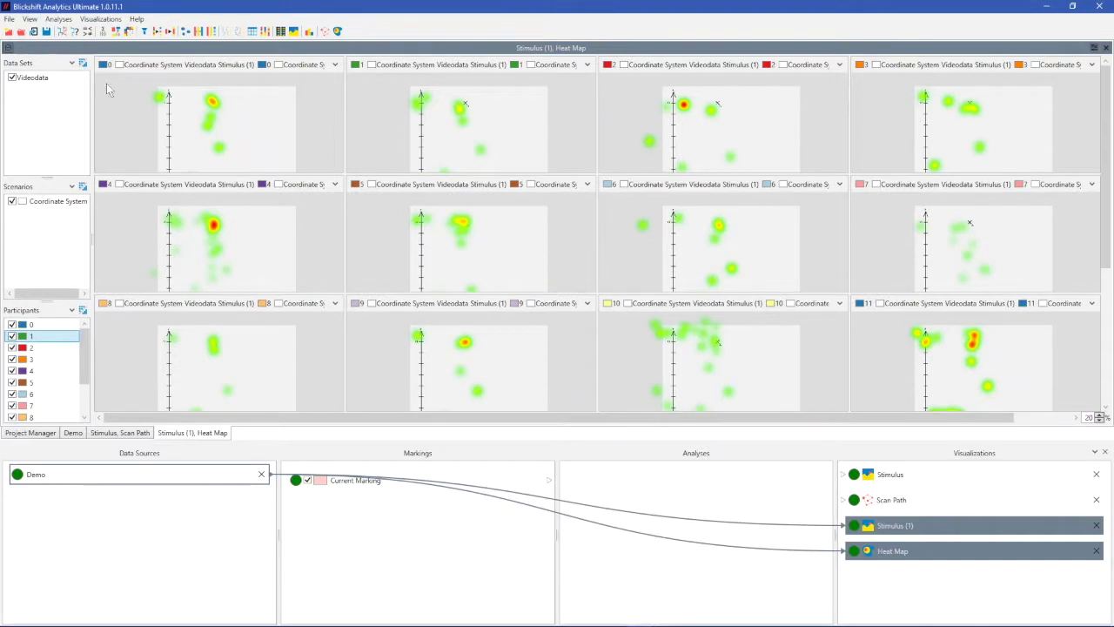
# Step: Add the Heat Map to the Scan Path window, delete Stimulus (1), and hide the workflow panel
pyautogui.rightClick(886, 551)
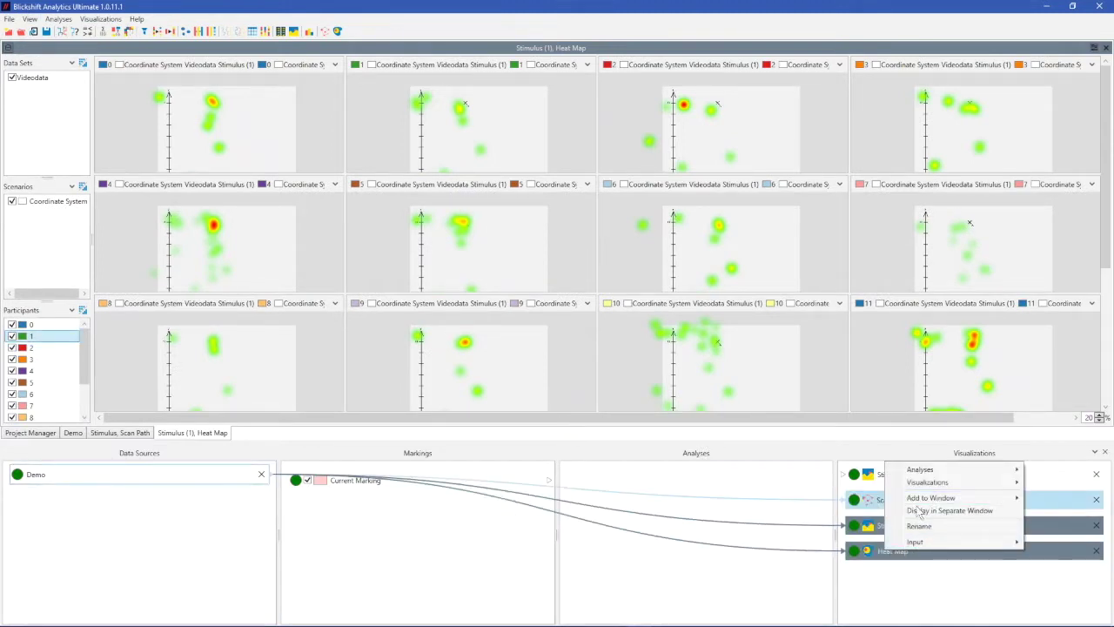
pyautogui.click(1098, 528)
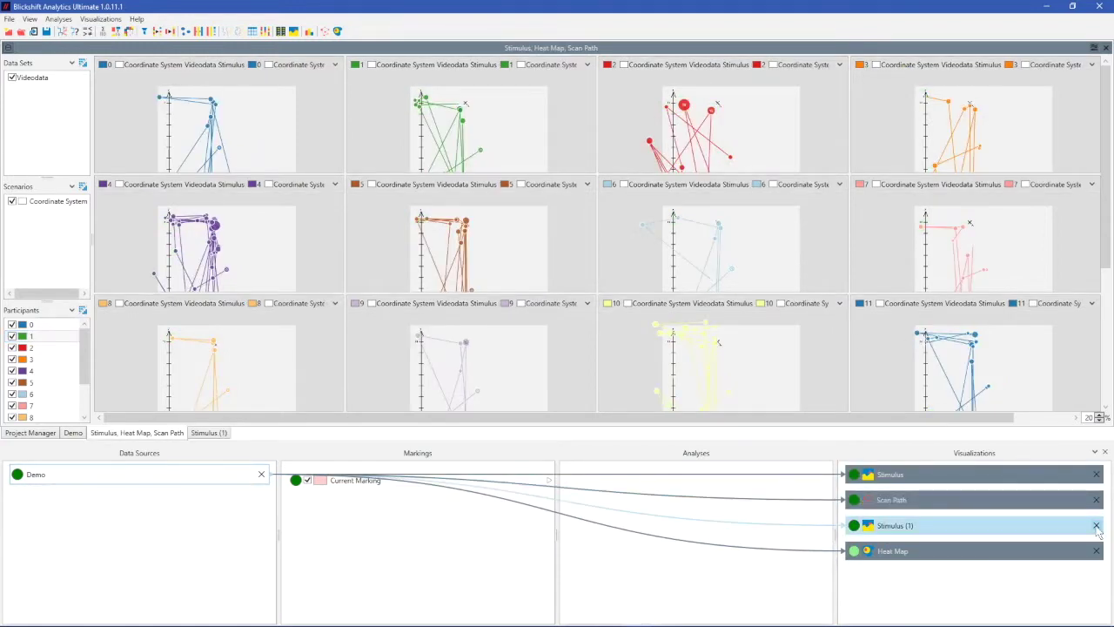
pyautogui.click(1097, 525)
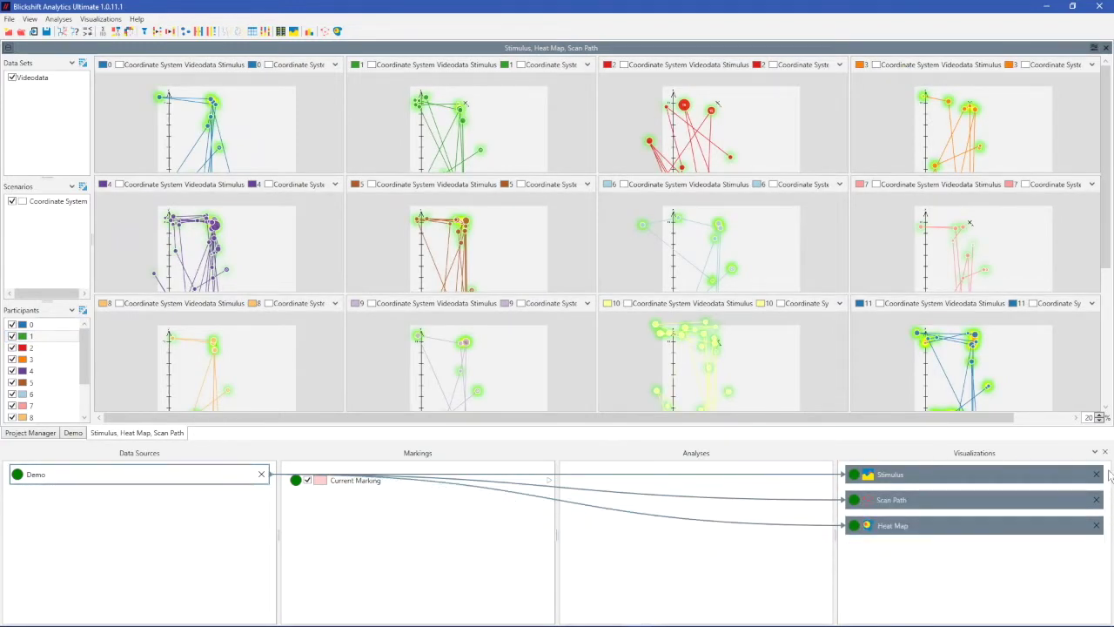
pyautogui.click(1105, 454)
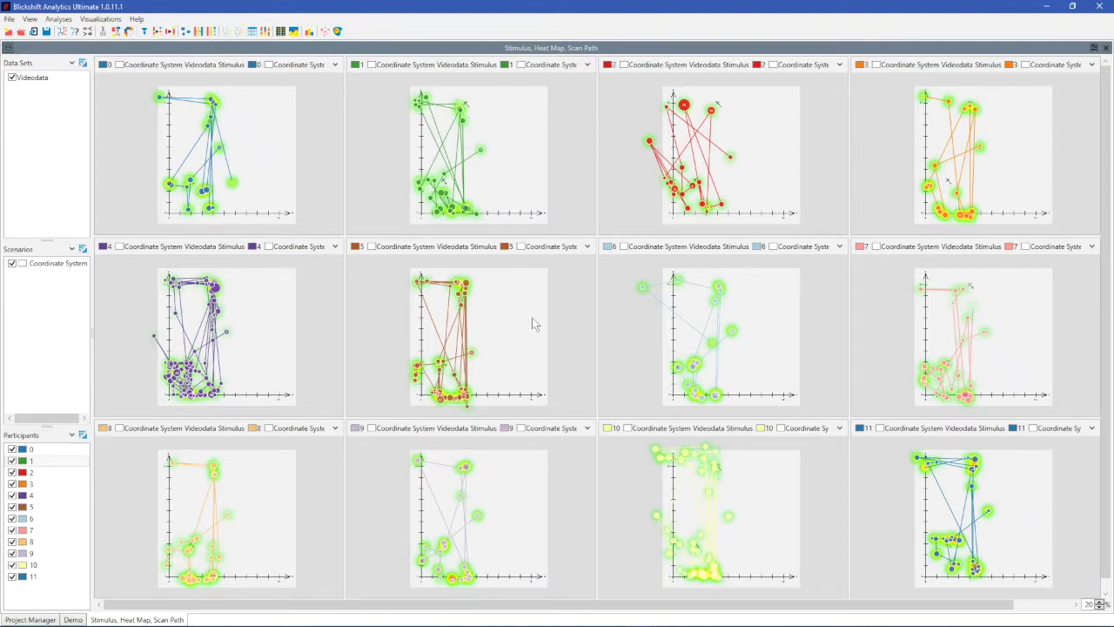
pyautogui.click(30, 19)
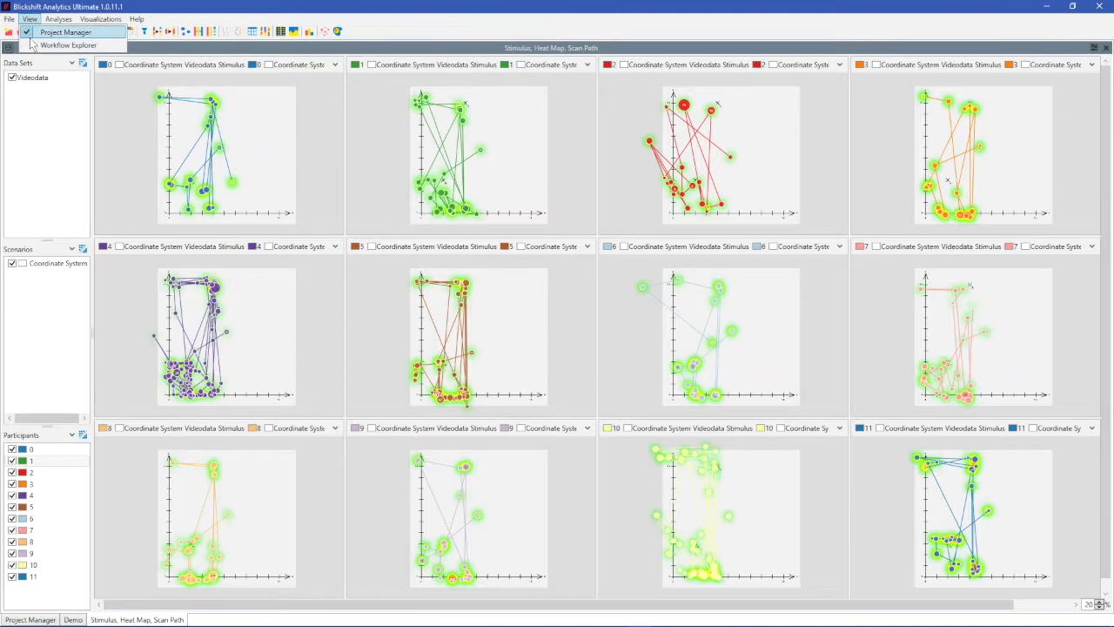
# Step: Add a Parallel Scan Path view of the Demo data showing participants 1 and 2
pyautogui.click(35, 47)
pyautogui.doubleClick(124, 474)
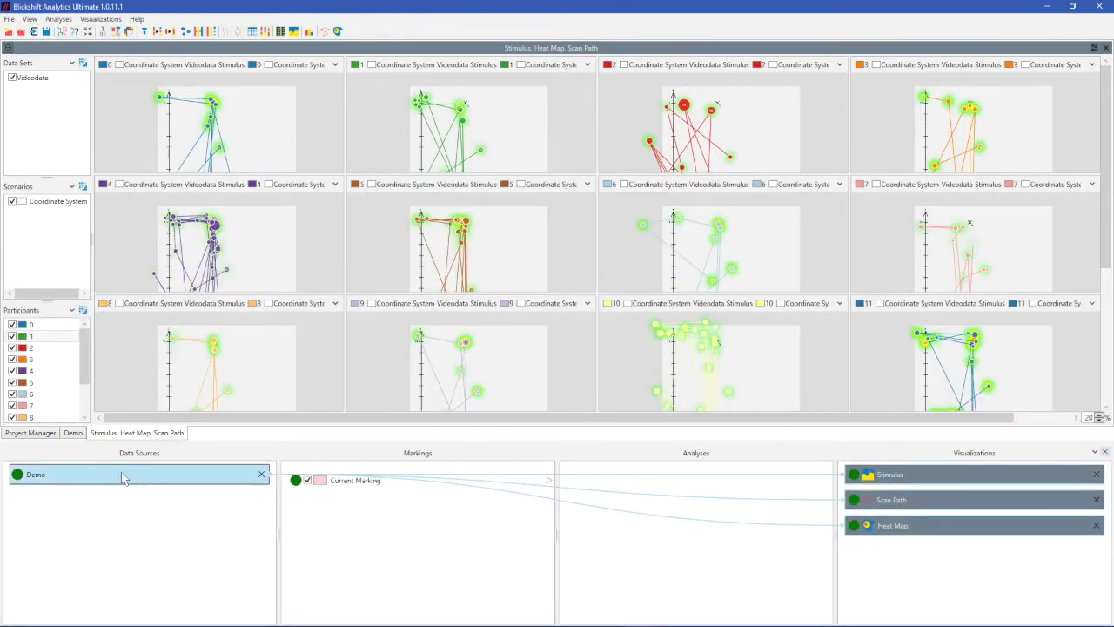
pyautogui.rightClick(122, 476)
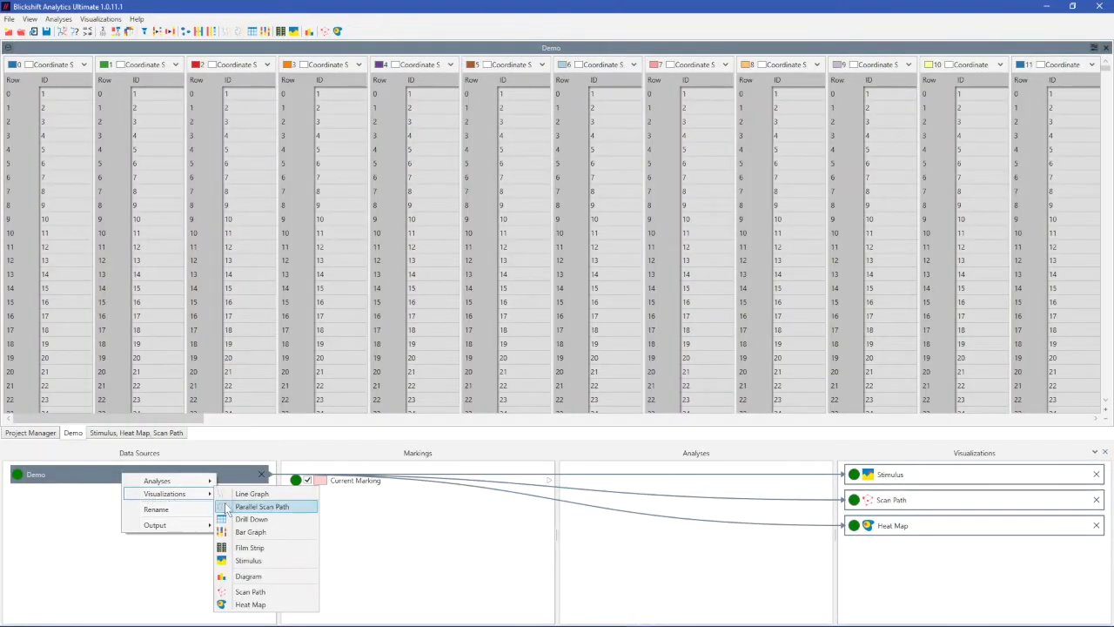
pyautogui.click(242, 514)
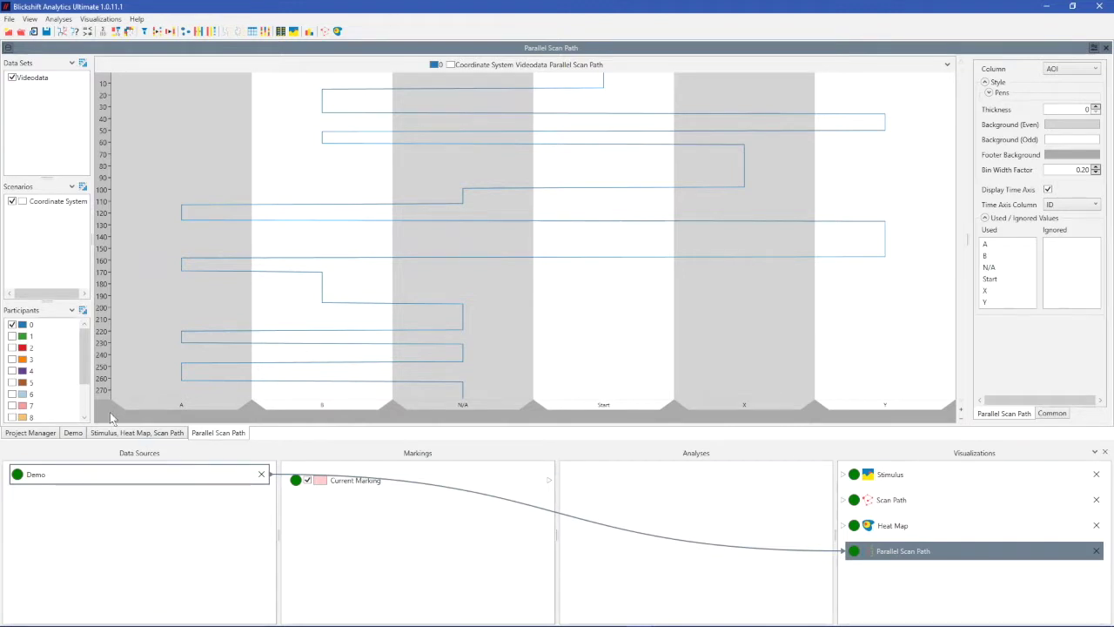
pyautogui.click(11, 325)
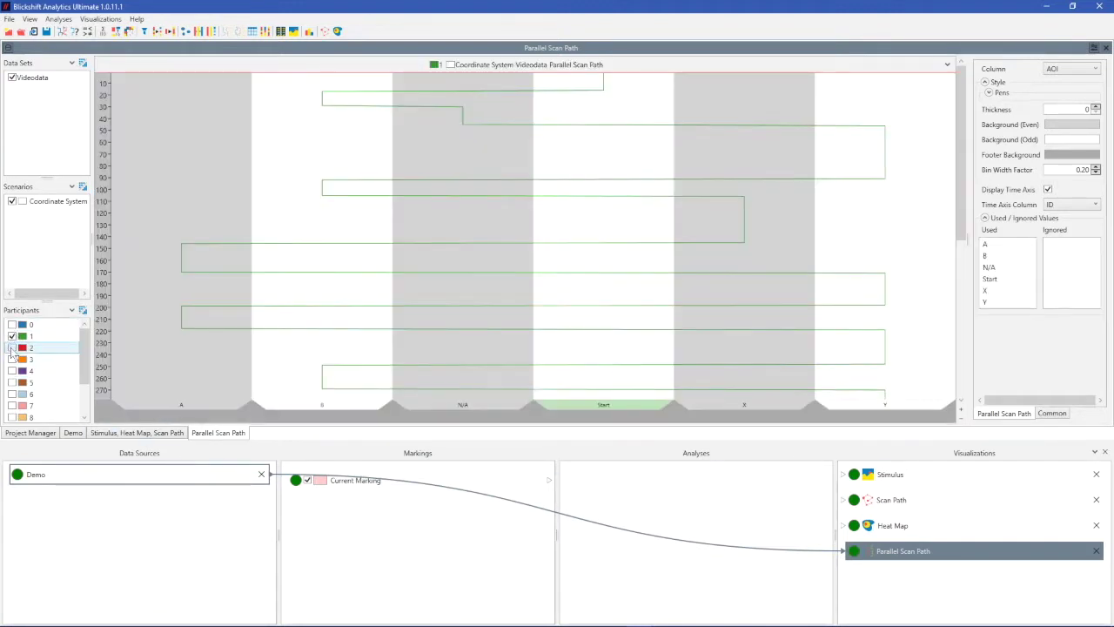
pyautogui.click(11, 347)
# Step: Add another Scan Path visualization of the Demo data
pyautogui.click(104, 475)
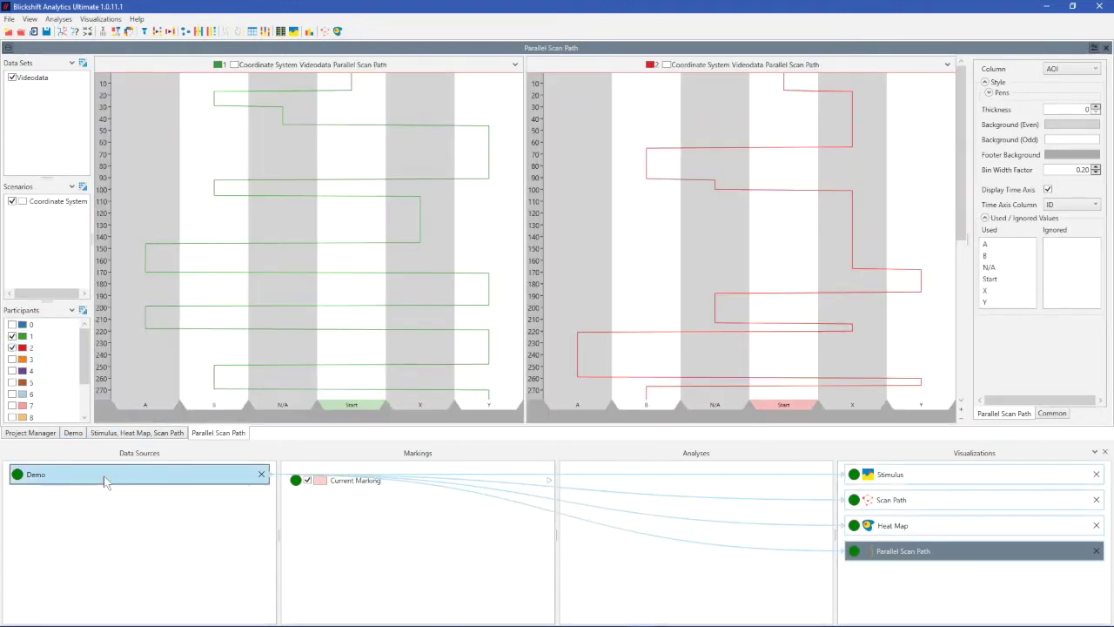
pyautogui.rightClick(104, 476)
pyautogui.moveTo(148, 497)
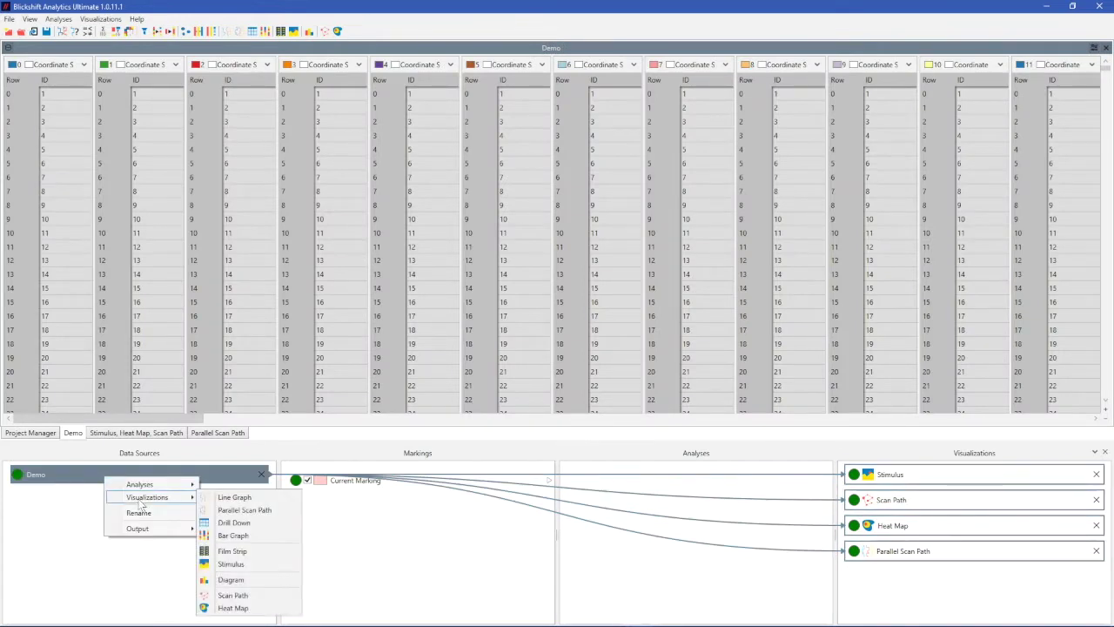
pyautogui.click(238, 599)
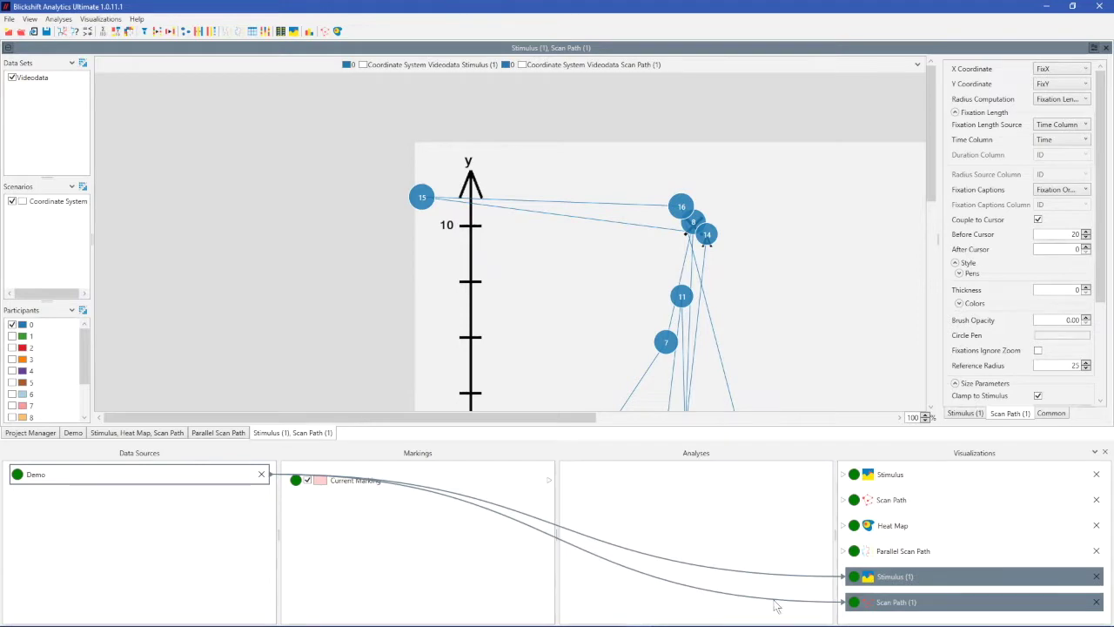
# Step: Add the new Scan Path and Stimulus views to the Parallel Scan Path window
pyautogui.rightClick(883, 600)
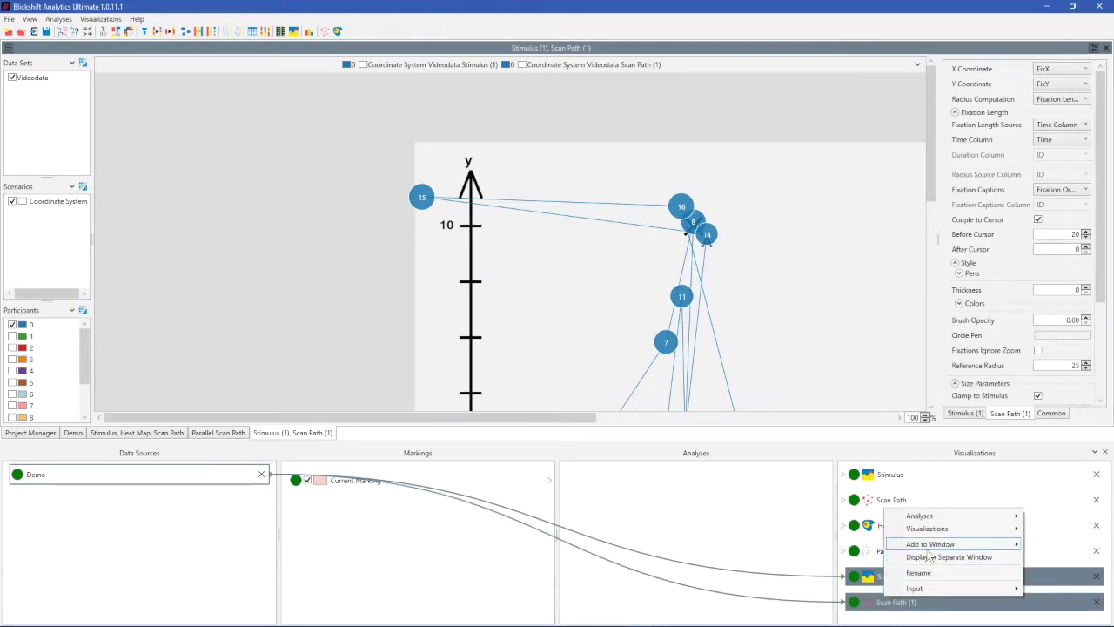
pyautogui.click(874, 561)
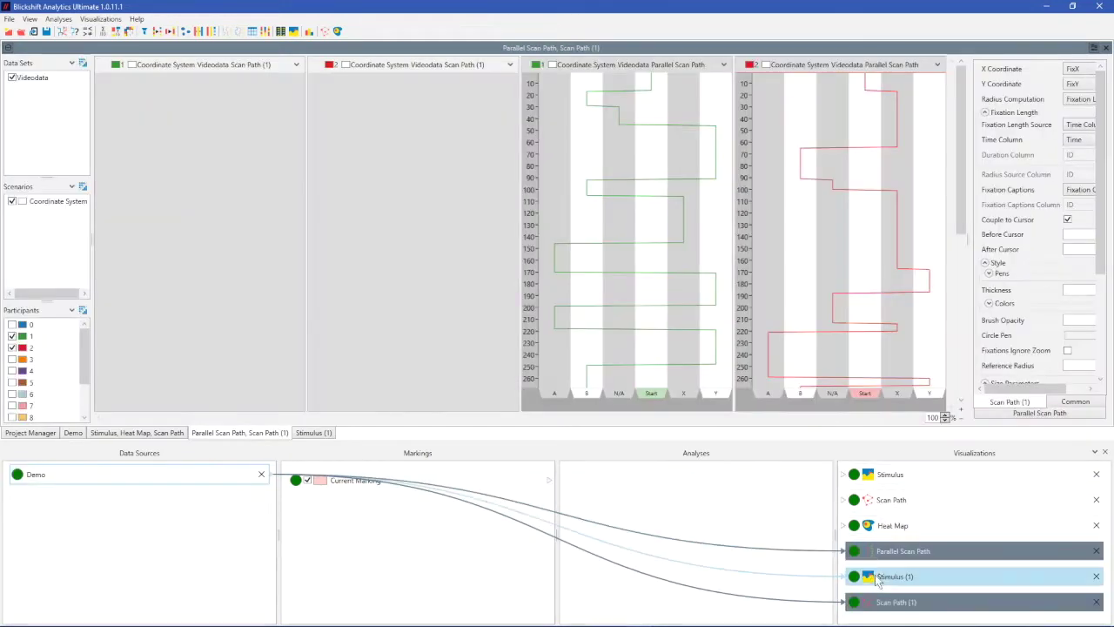
pyautogui.click(878, 579)
pyautogui.rightClick(878, 579)
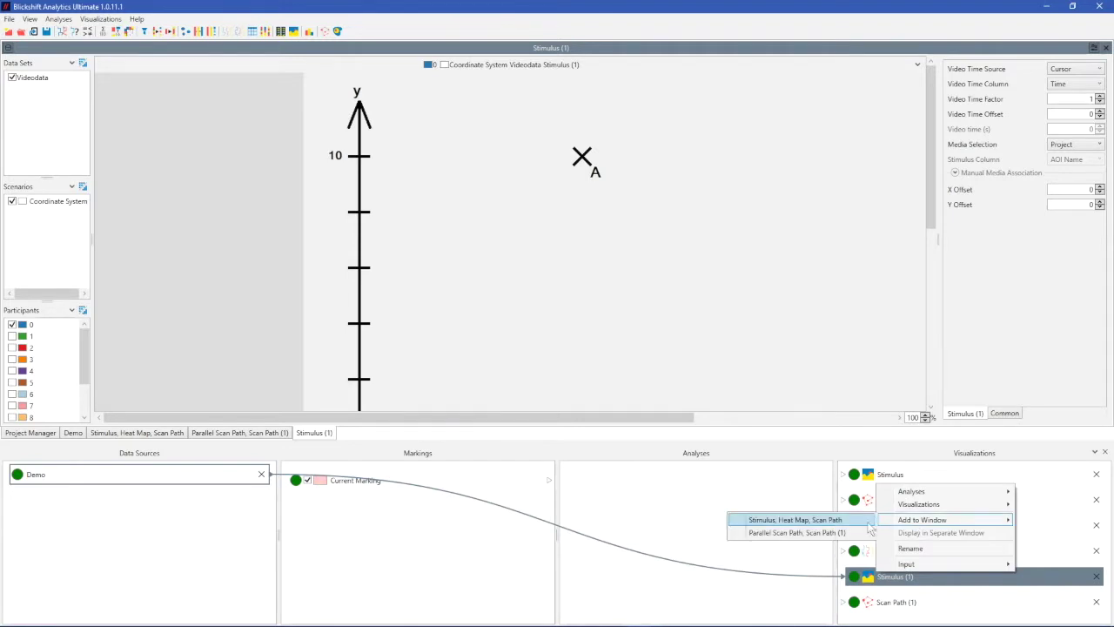
pyautogui.click(797, 532)
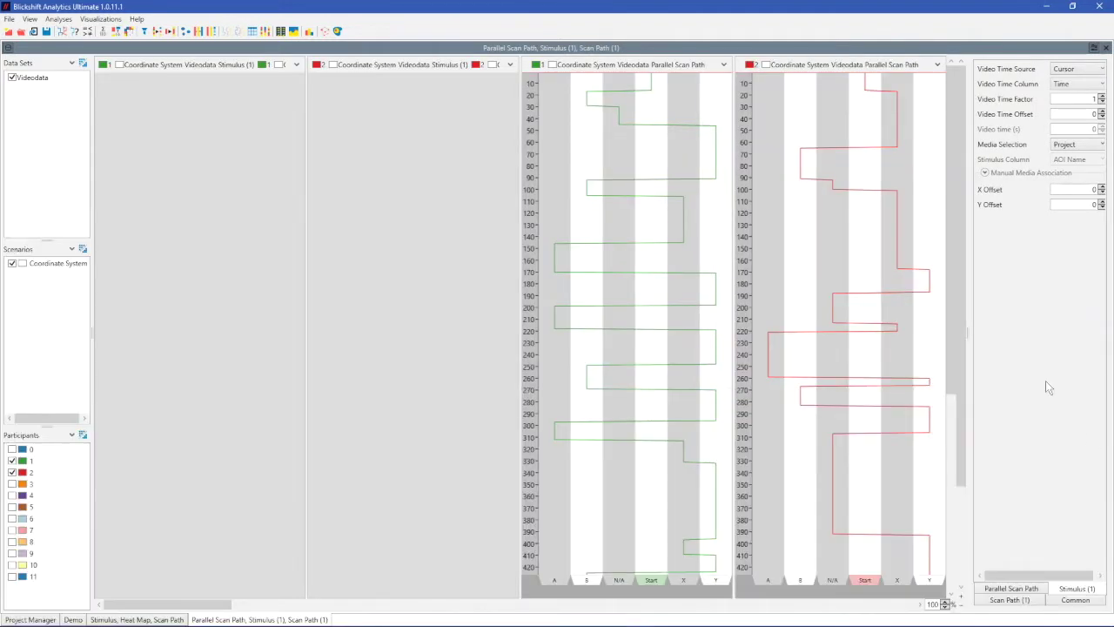
# Step: Hide the workflow and properties panels and widen participant 1's parallel scan path plot
pyautogui.click(1104, 452)
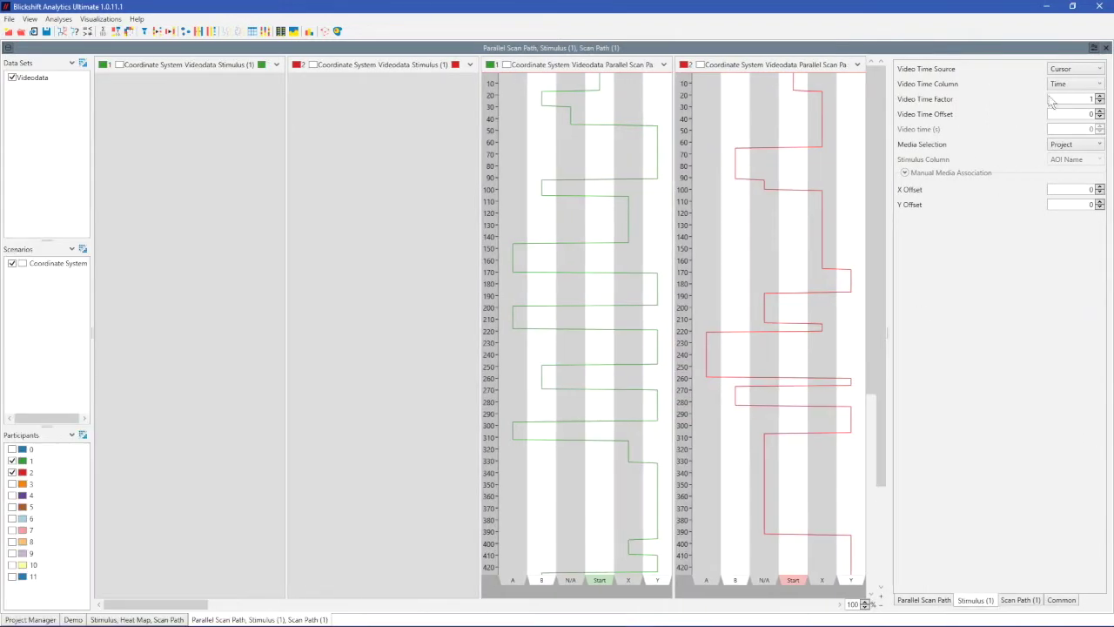
pyautogui.click(1094, 47)
pyautogui.moveTo(841, 224); pyautogui.dragTo(968, 224)
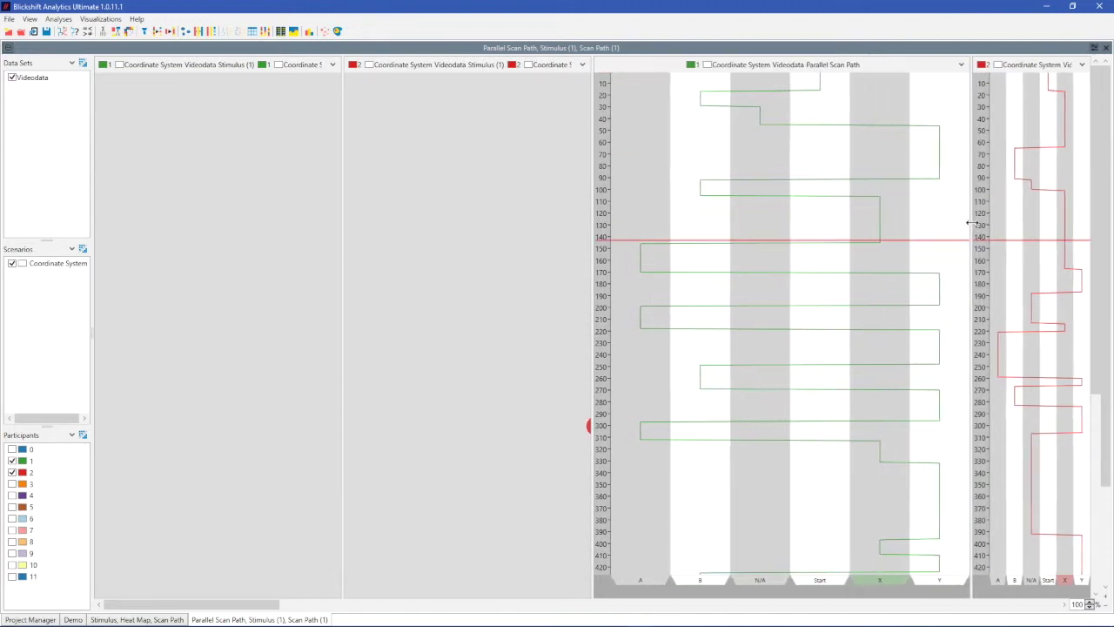
# Step: Give participants 1 and 2 equal-width scan path panes, zoom out, and move the time cursor to the recording start
pyautogui.moveTo(595, 235); pyautogui.dragTo(865, 224)
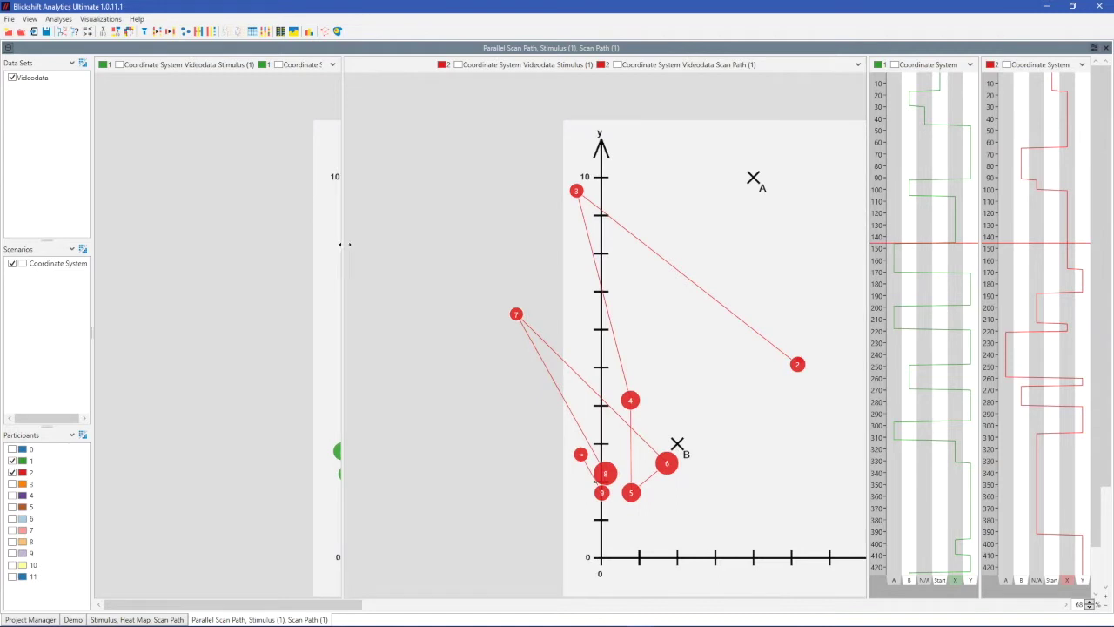
pyautogui.moveTo(342, 245); pyautogui.dragTo(450, 231)
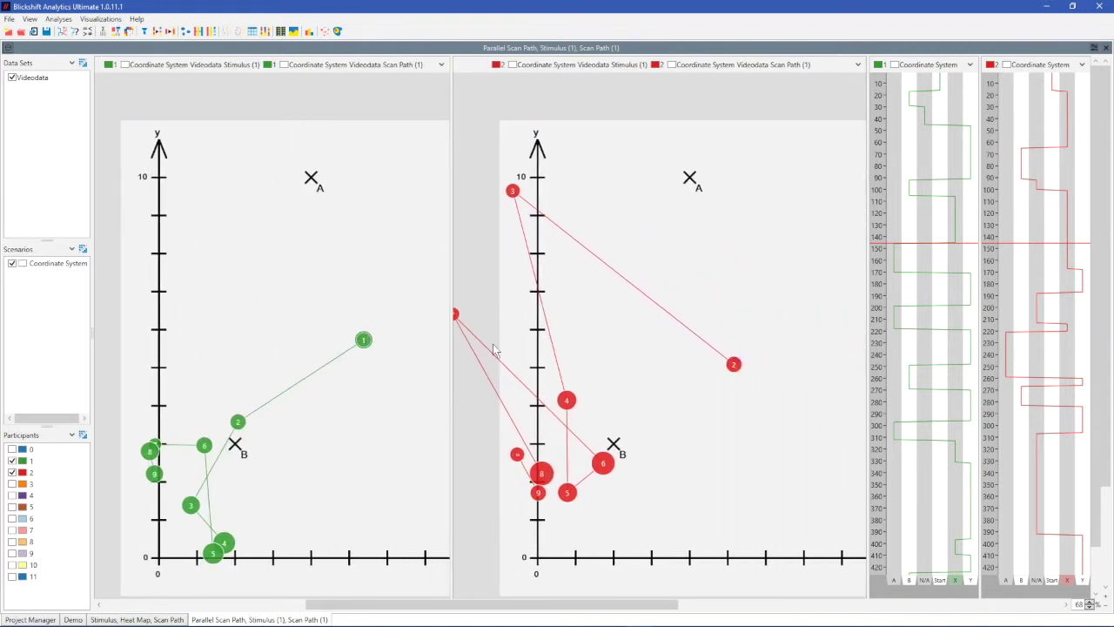
pyautogui.scroll(-3, 493, 348)
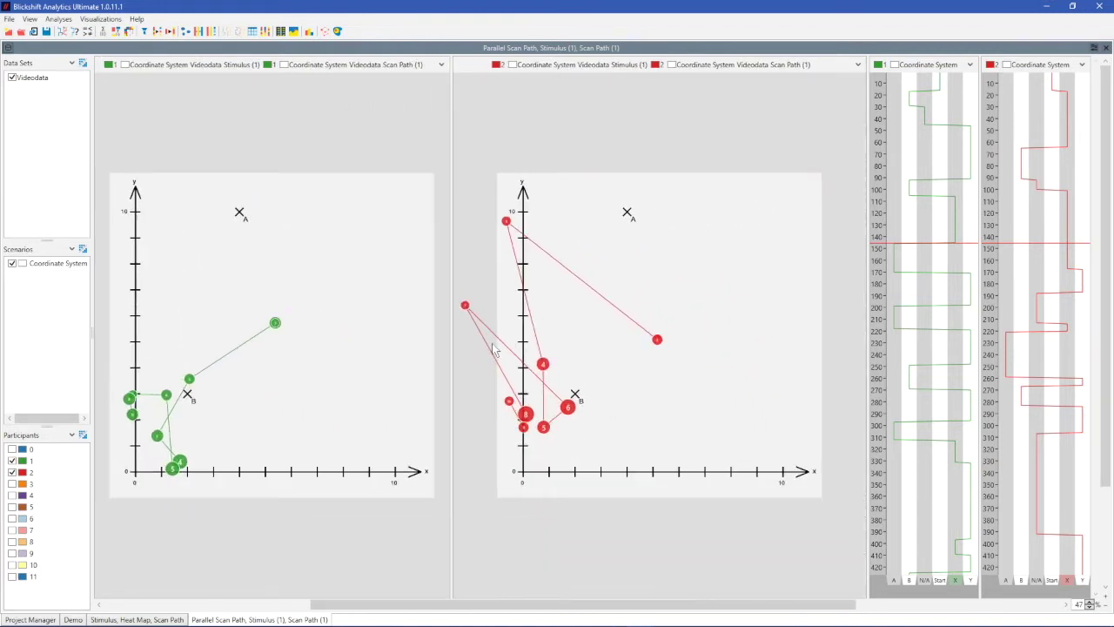
pyautogui.moveTo(879, 242)
pyautogui.mouseDown()
pyautogui.moveTo(949, 95)
pyautogui.moveTo(927, 401)
pyautogui.moveTo(1056, 298)
pyautogui.mouseUp()
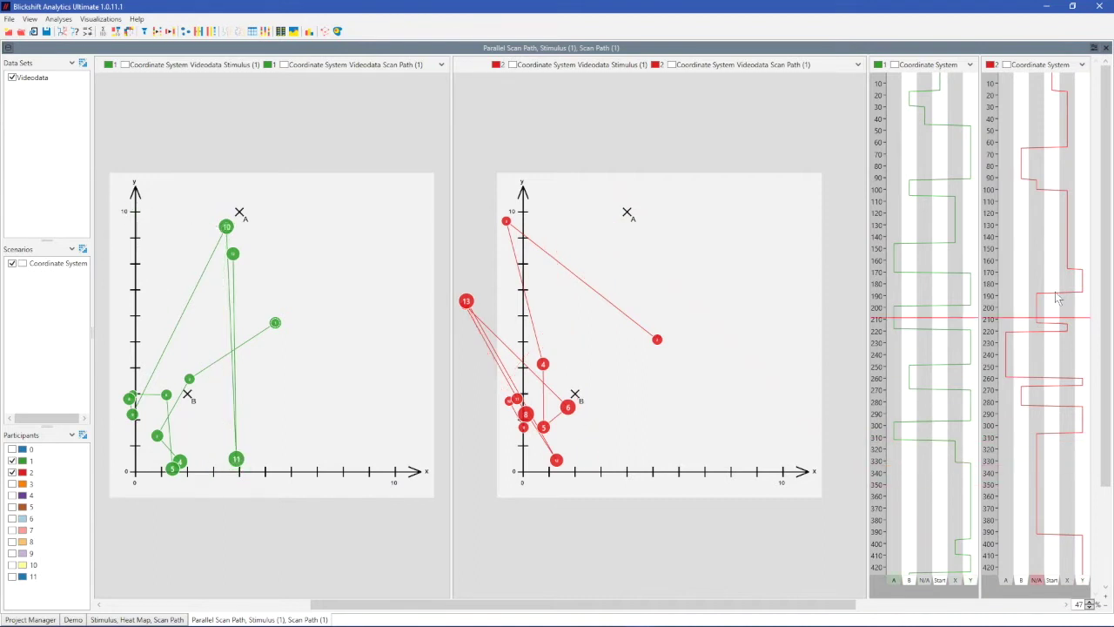
pyautogui.moveTo(1056, 298); pyautogui.dragTo(1095, 69)
# Step: Set Before Cursor to 2 in the Scan Path (1) properties, then hide the properties panel
pyautogui.click(1094, 47)
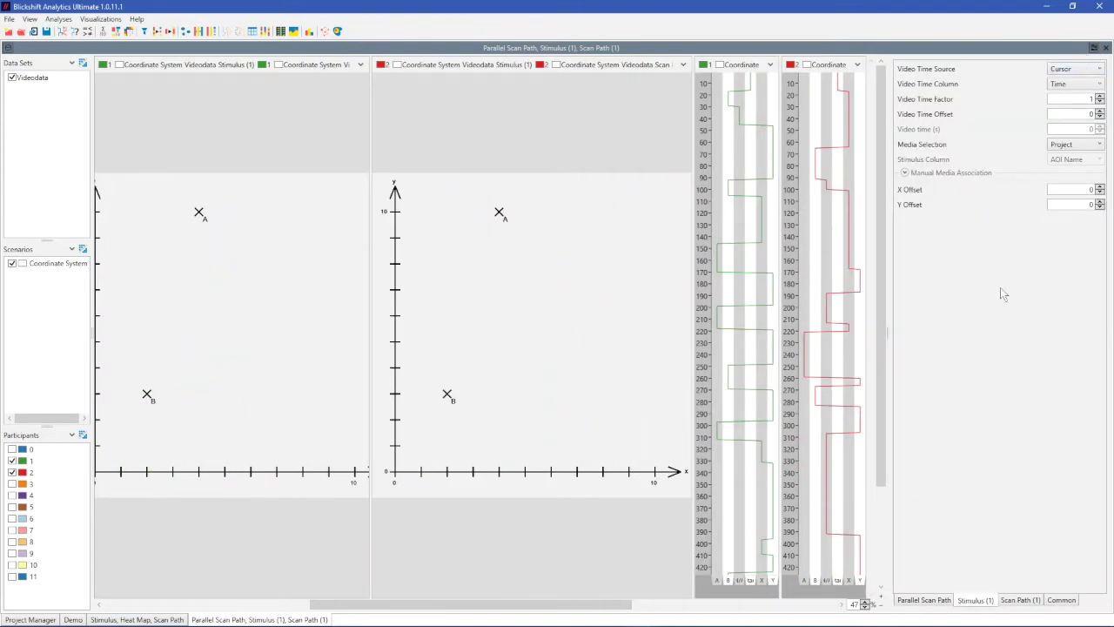
pyautogui.click(1019, 599)
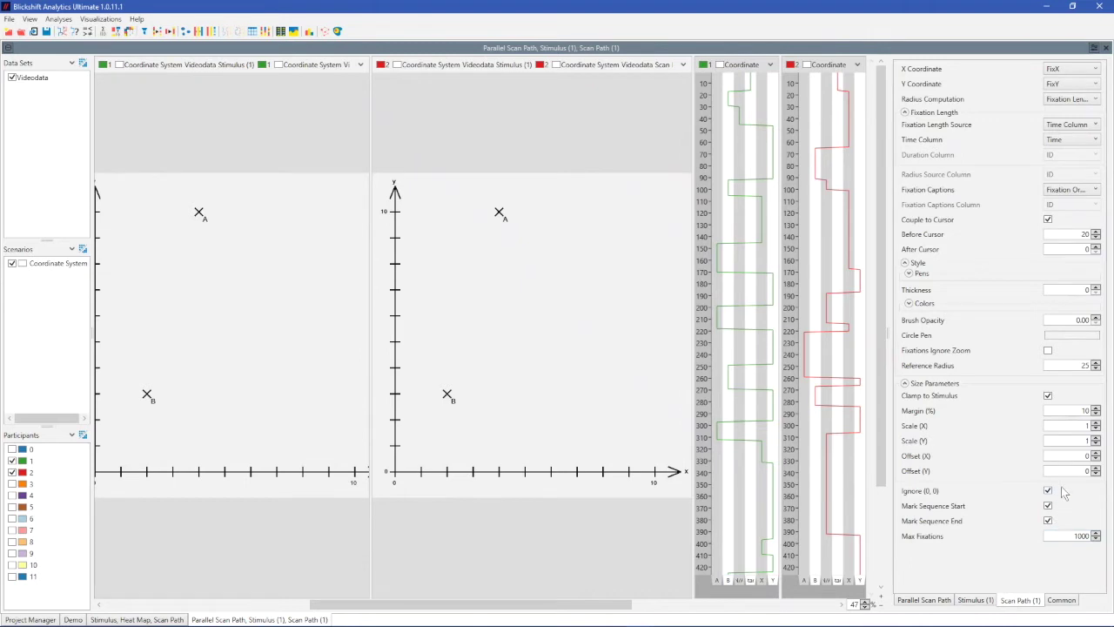
pyautogui.click(1085, 234)
pyautogui.press('BackSpace')
pyautogui.click(1094, 49)
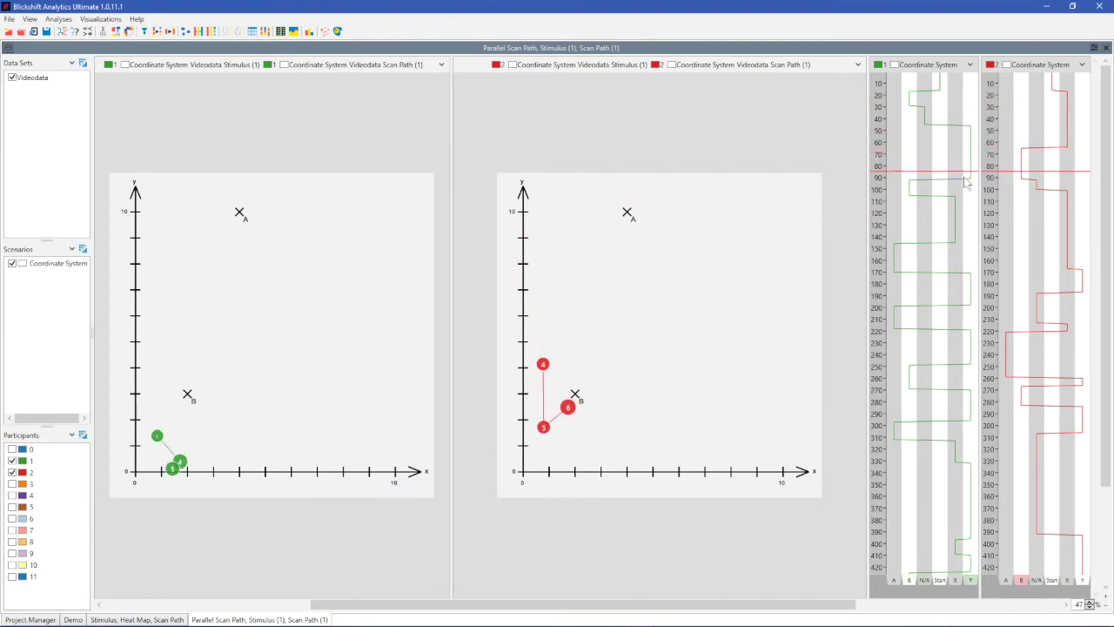